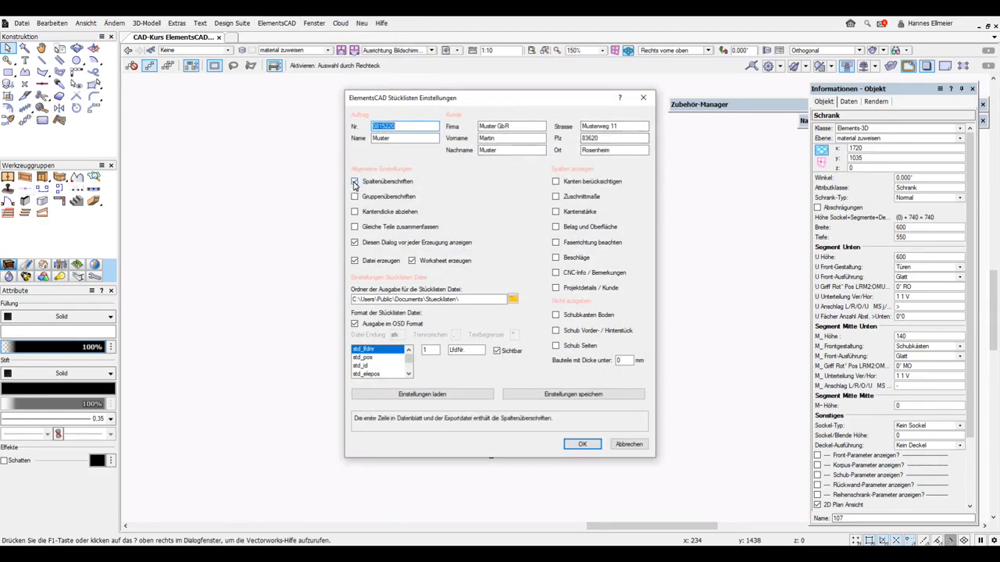
- Generate the cabinet's parts list with Spaltenüberschriften and Gruppenüberschriften enabled, check its header row and collapse the worksheet
{"action": "left_click", "coordinate": [355, 182]}
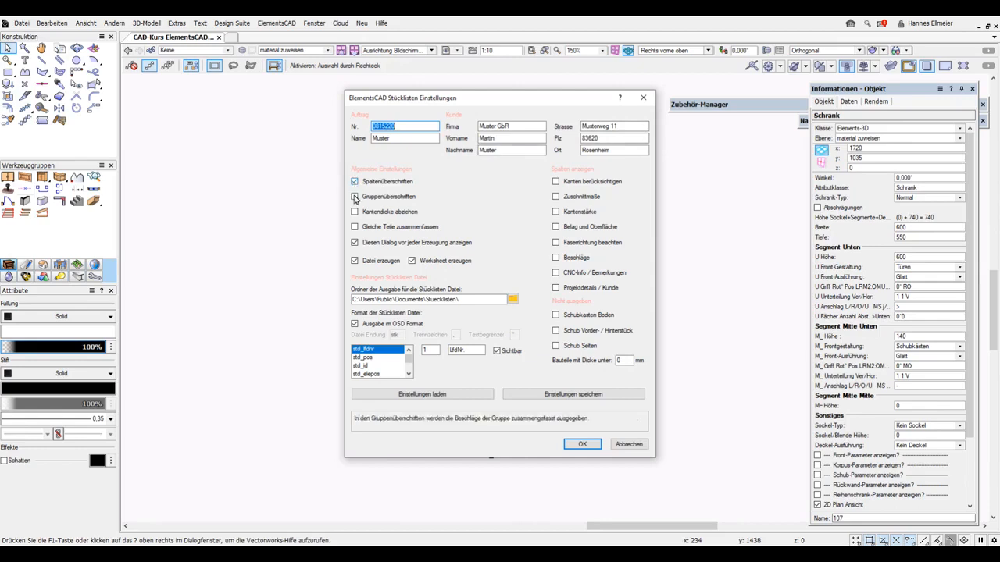
{"action": "left_click", "coordinate": [354, 197]}
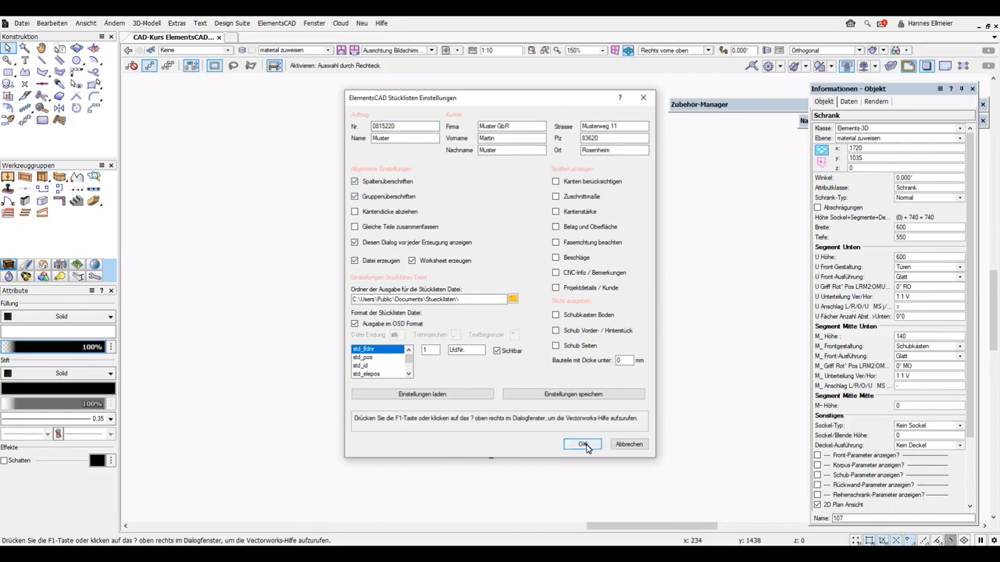
{"action": "left_click", "coordinate": [582, 444]}
{"action": "left_click", "coordinate": [500, 306]}
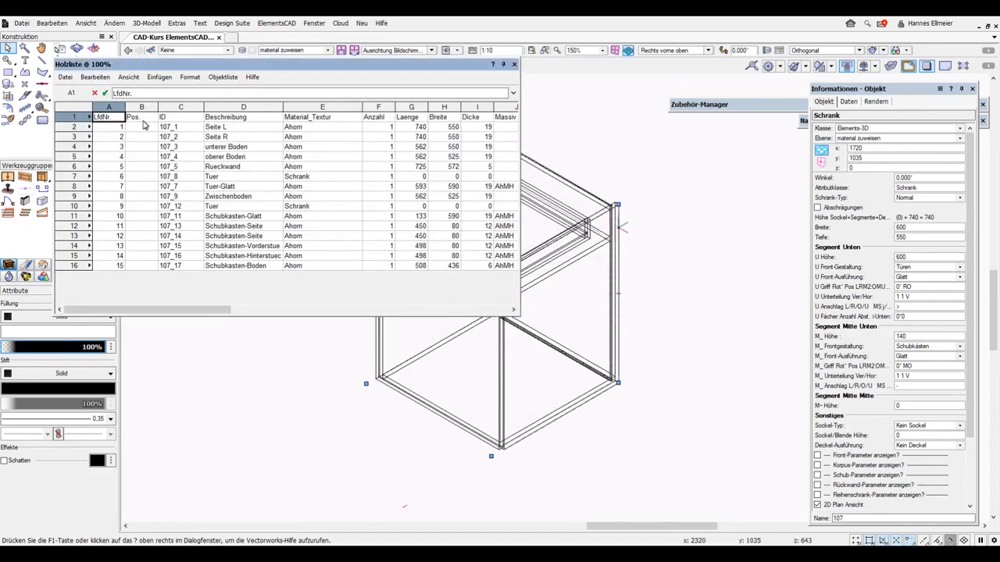
{"action": "left_click", "coordinate": [75, 118]}
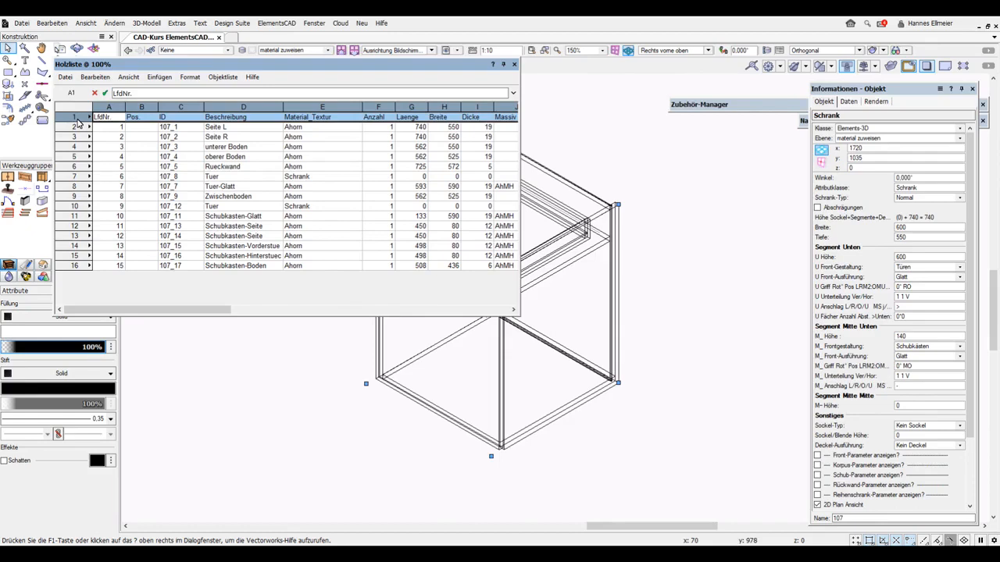
{"action": "left_click", "coordinate": [504, 64]}
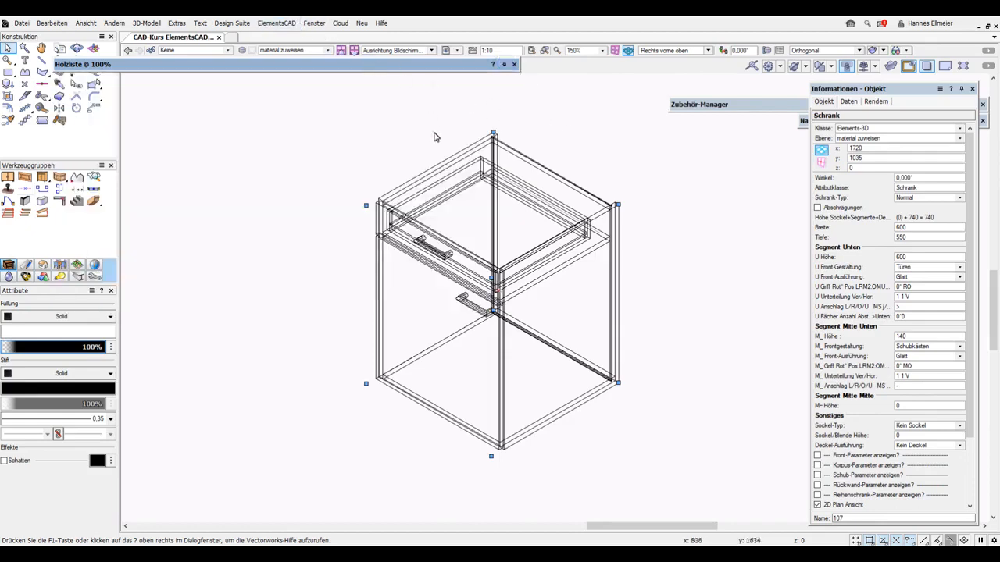
- Generate a second parts list for the cabinet with the same settings, leaving Gleiche Teile zusammenfassen disabled
{"action": "left_click", "coordinate": [286, 24]}
{"action": "mouse_move", "coordinate": [297, 38]}
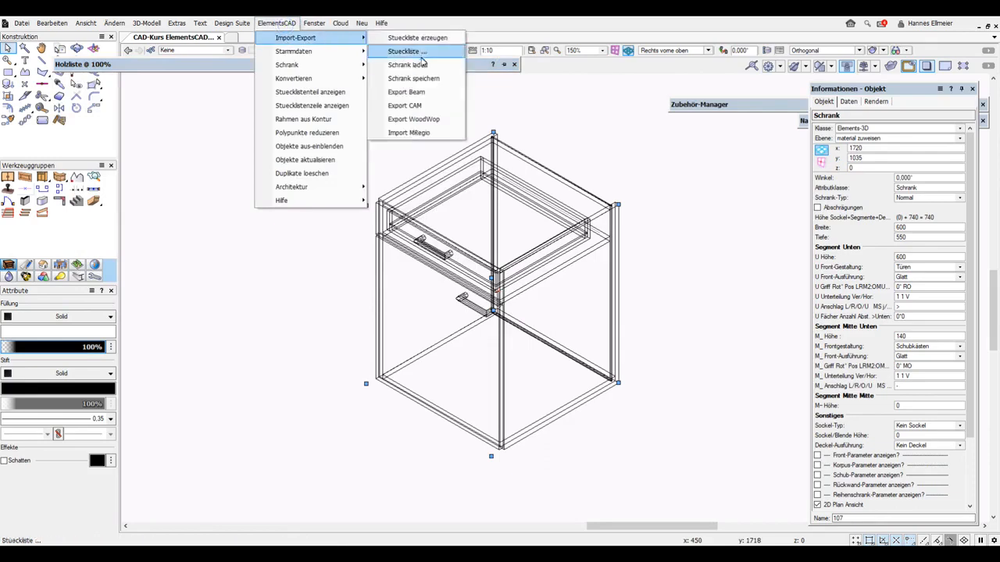
{"action": "left_click", "coordinate": [434, 37]}
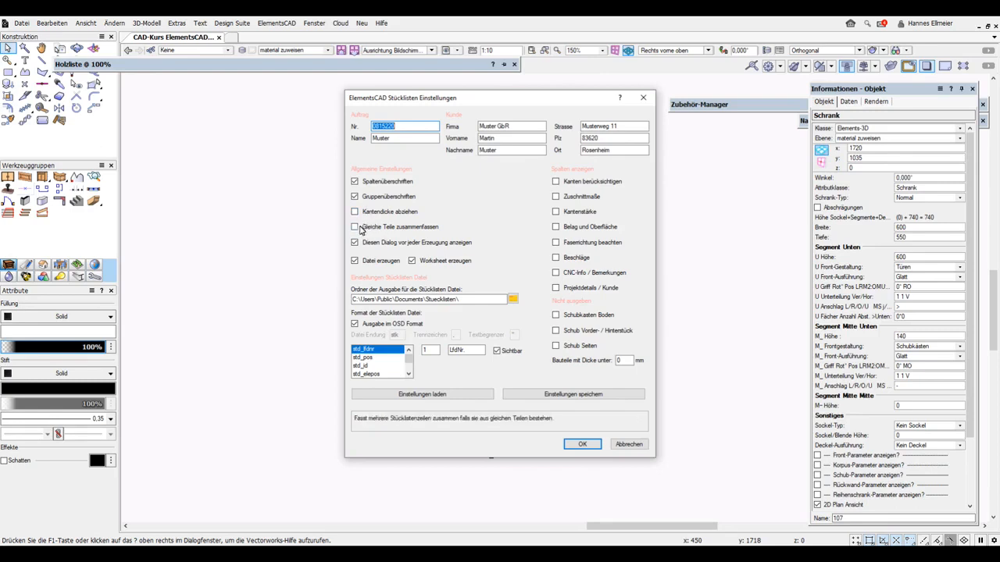
{"action": "left_click", "coordinate": [584, 447]}
{"action": "left_click", "coordinate": [498, 305]}
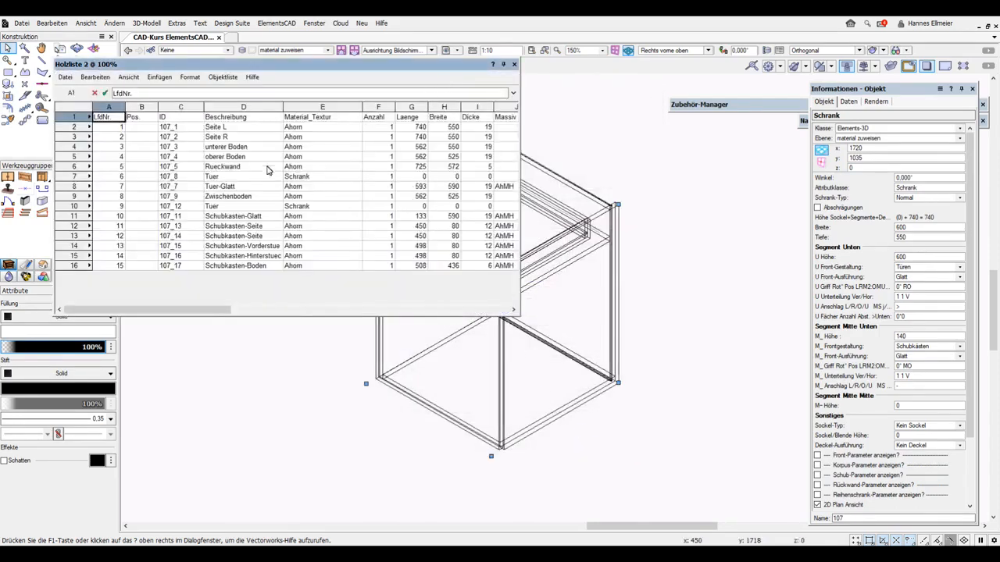
- Compare the rows for Seite L and Seite R, then widen the worksheet and examine the edge, corner and article columns
{"action": "left_click_drag", "start_coordinate": [238, 128], "coordinate": [451, 139]}
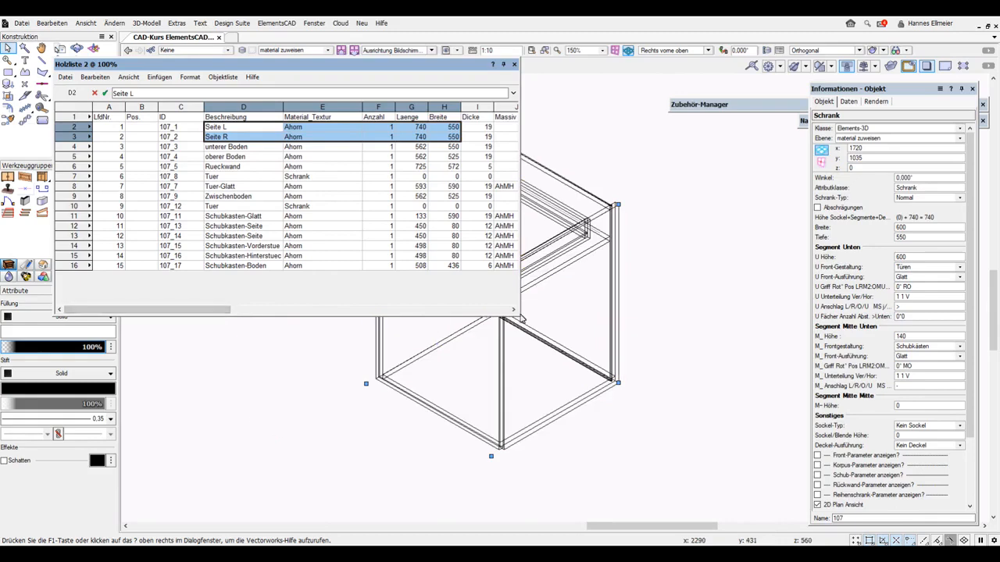
{"action": "left_click_drag", "start_coordinate": [521, 319], "coordinate": [892, 331]}
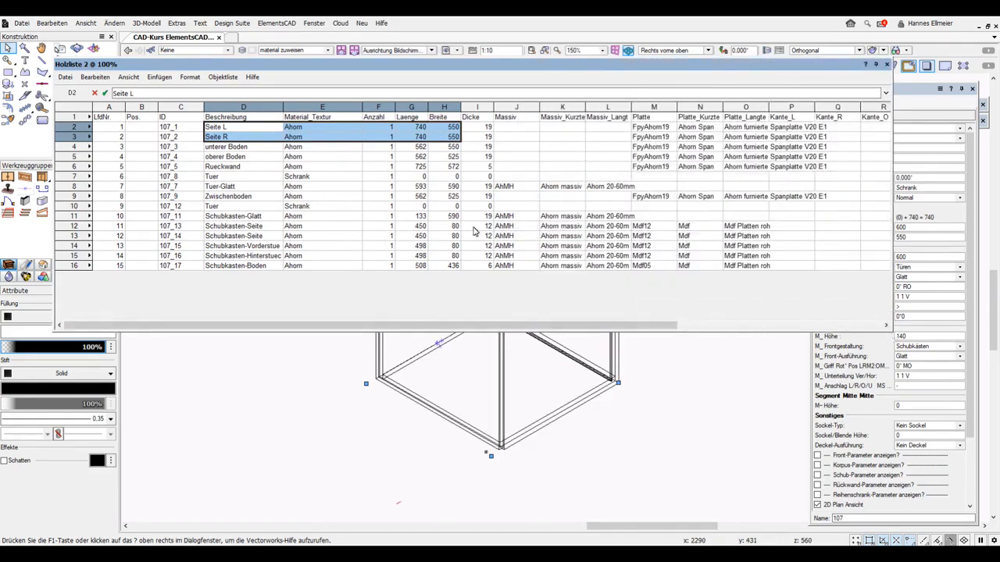
{"action": "left_click_drag", "start_coordinate": [524, 327], "coordinate": [675, 325]}
{"action": "left_click", "coordinate": [604, 118]}
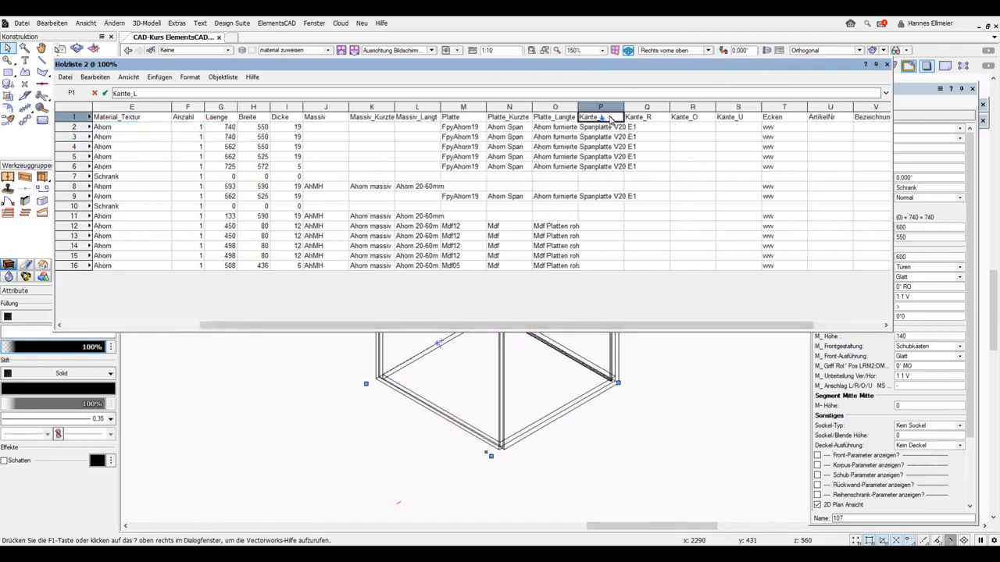
{"action": "left_click", "coordinate": [740, 120]}
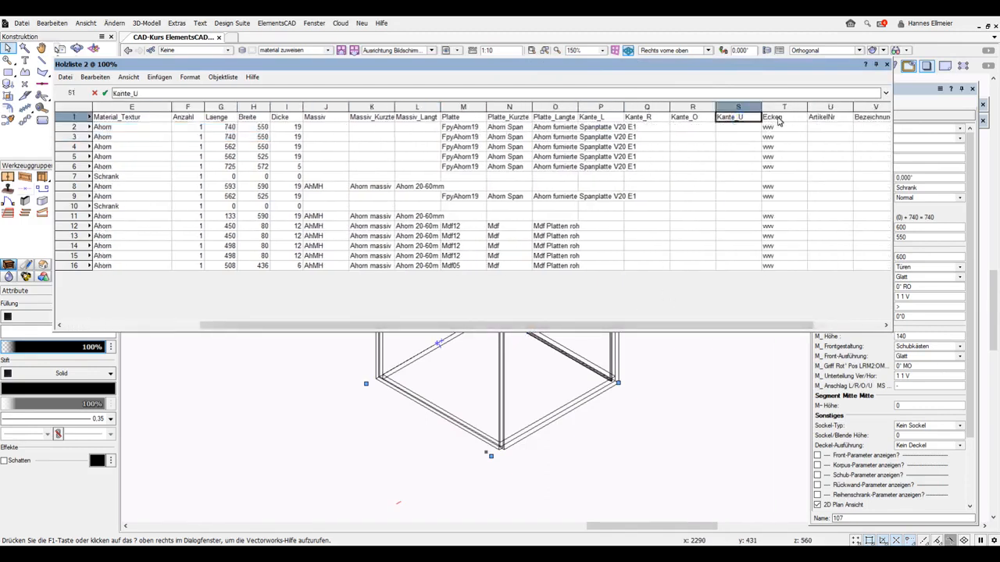
{"action": "left_click", "coordinate": [777, 119]}
{"action": "left_click_drag", "start_coordinate": [738, 327], "coordinate": [824, 320]}
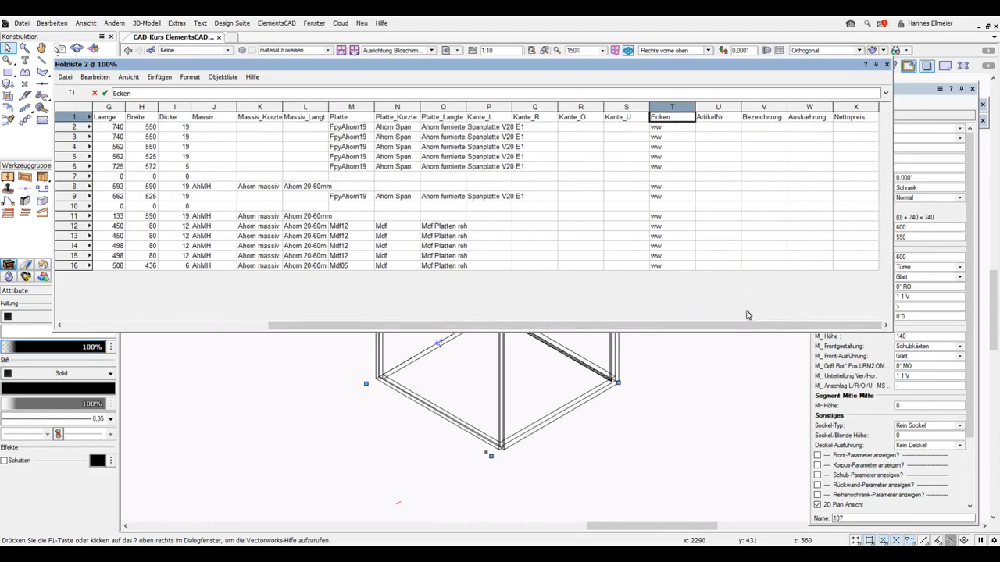
{"action": "left_click_drag", "start_coordinate": [744, 329], "coordinate": [508, 349]}
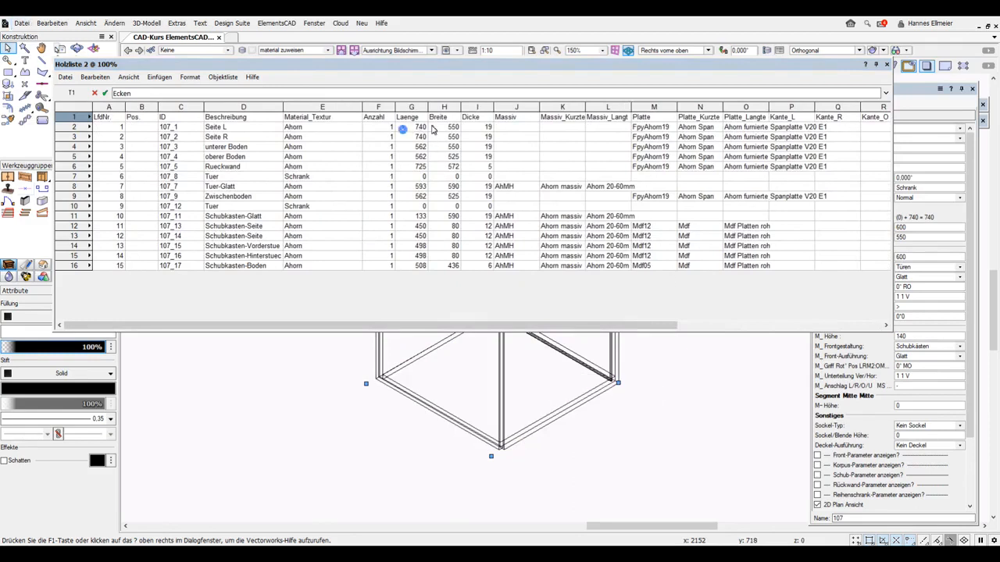
- Review the length, width and thickness of Seite L and the two Tuer rows in the parts list
{"action": "left_click_drag", "start_coordinate": [489, 127], "coordinate": [414, 127]}
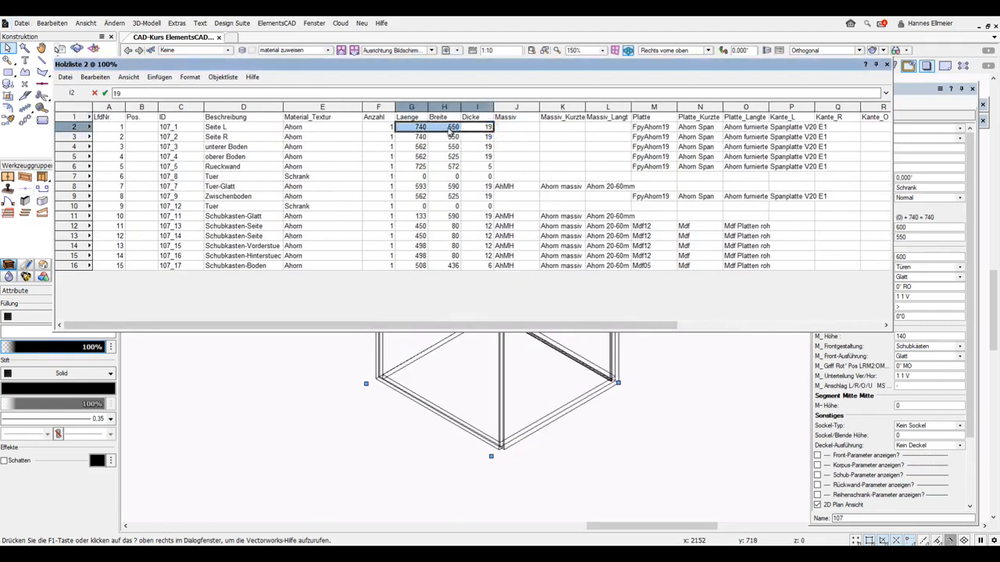
{"action": "left_click_drag", "start_coordinate": [516, 178], "coordinate": [113, 178]}
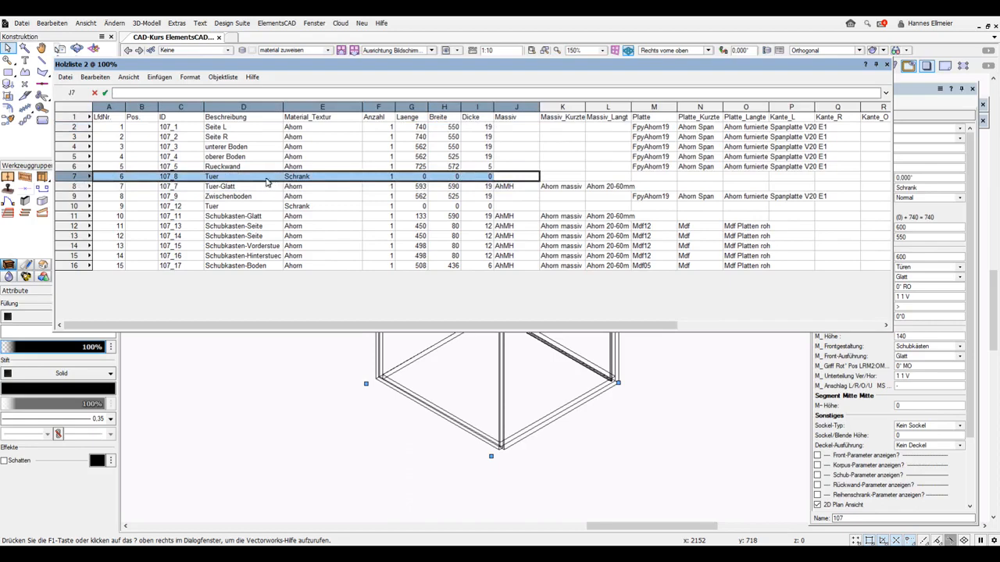
{"action": "left_click", "coordinate": [516, 206]}
{"action": "left_click_drag", "start_coordinate": [495, 209], "coordinate": [207, 208]}
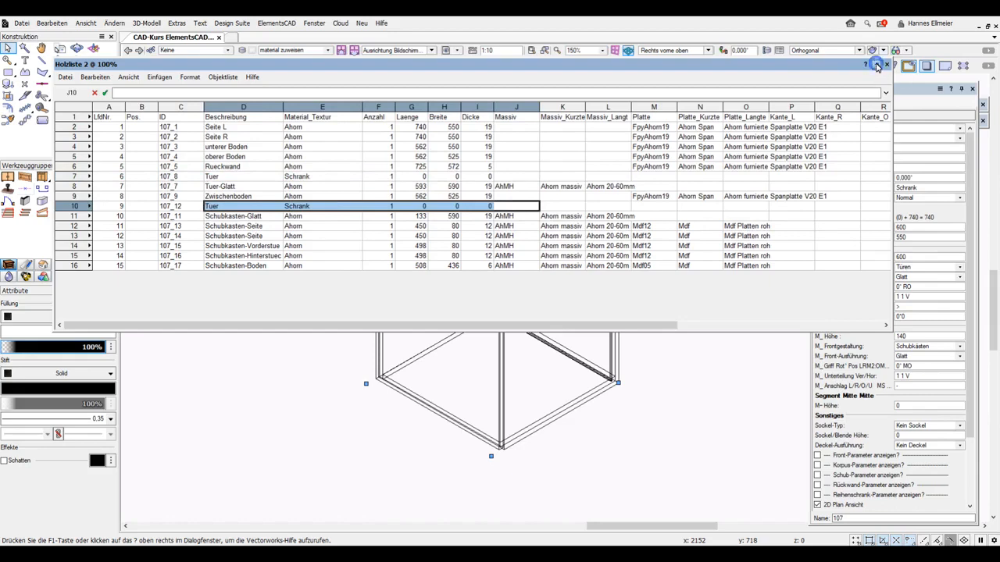
- Generate another parts list with Kantendicke abziehen and Gleiche Teile zusammenfassen enabled
{"action": "left_click", "coordinate": [296, 28]}
{"action": "mouse_move", "coordinate": [297, 37]}
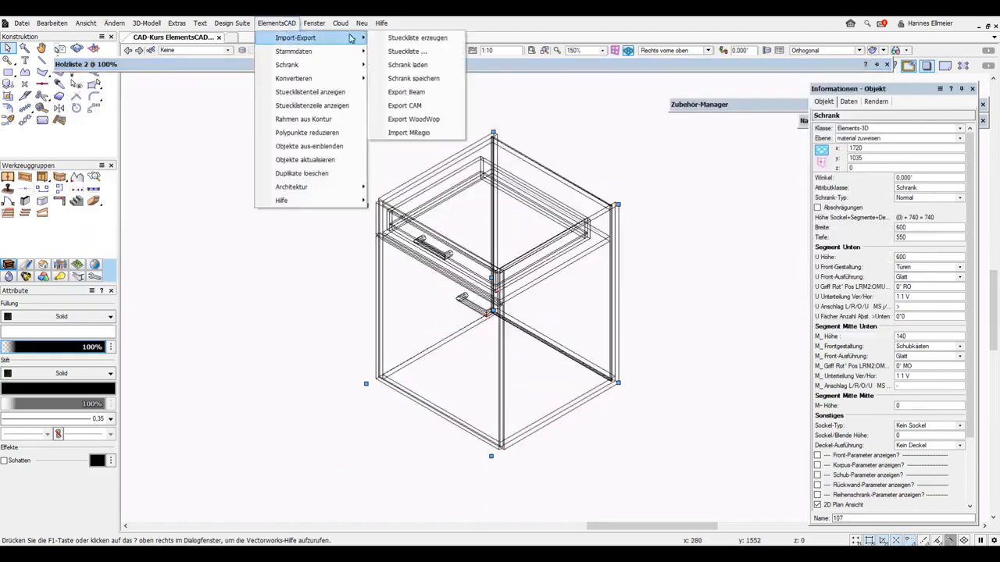
{"action": "left_click", "coordinate": [426, 39]}
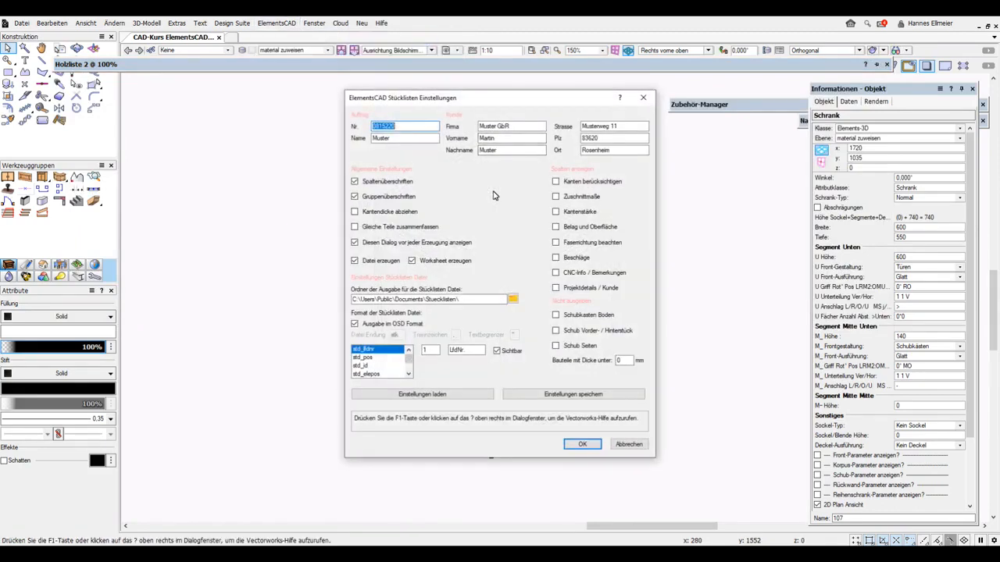
{"action": "left_click", "coordinate": [356, 212]}
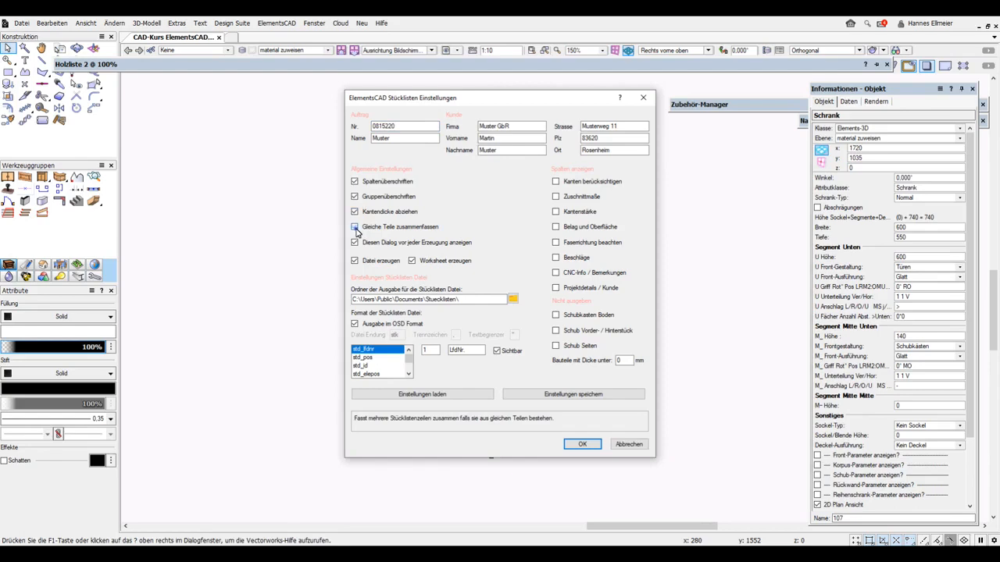
{"action": "left_click", "coordinate": [355, 227]}
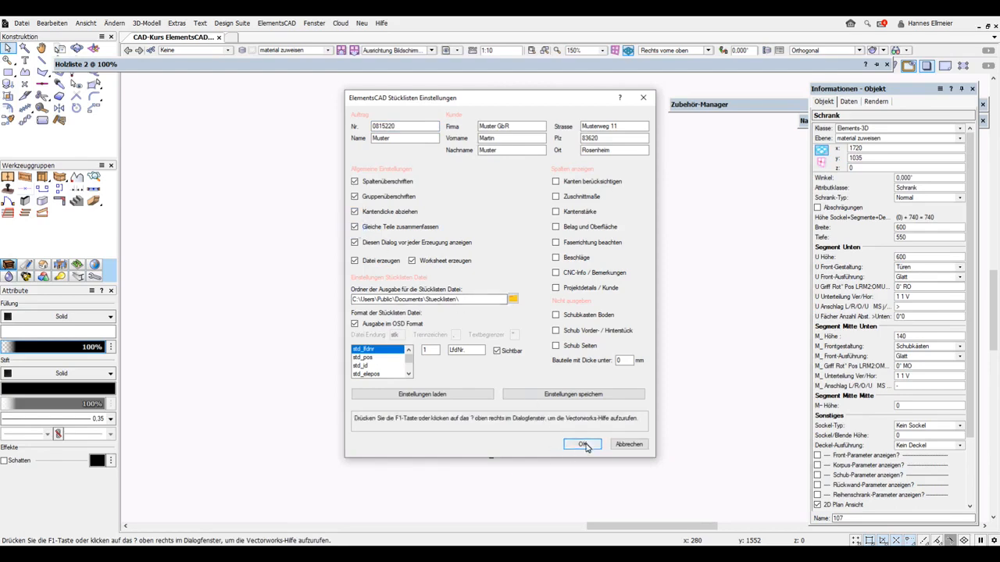
{"action": "left_click", "coordinate": [584, 445]}
{"action": "left_click", "coordinate": [490, 307]}
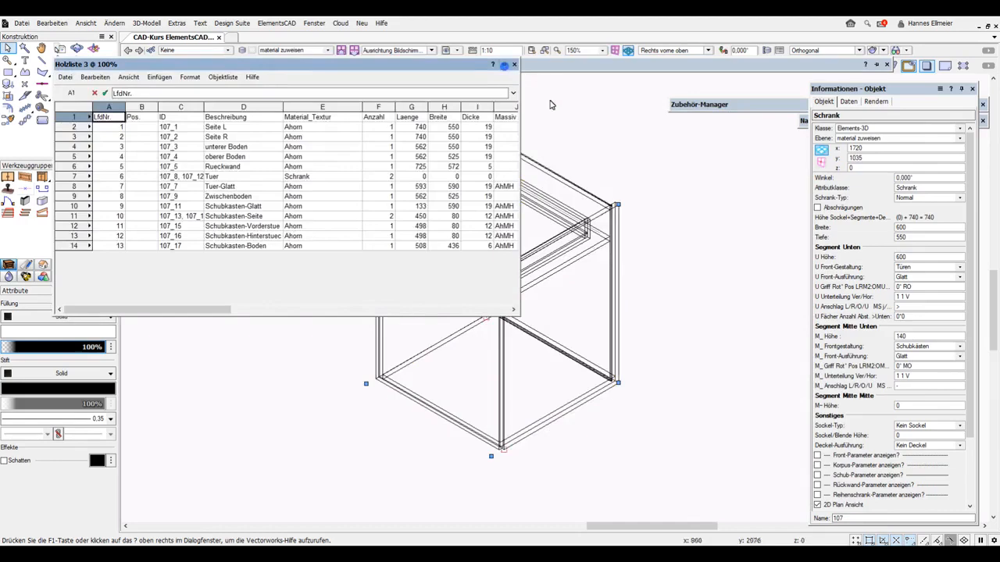
- Open the cabinet's part info assignment and restrict the edge assignment to Seite R only
{"action": "left_click", "coordinate": [973, 460]}
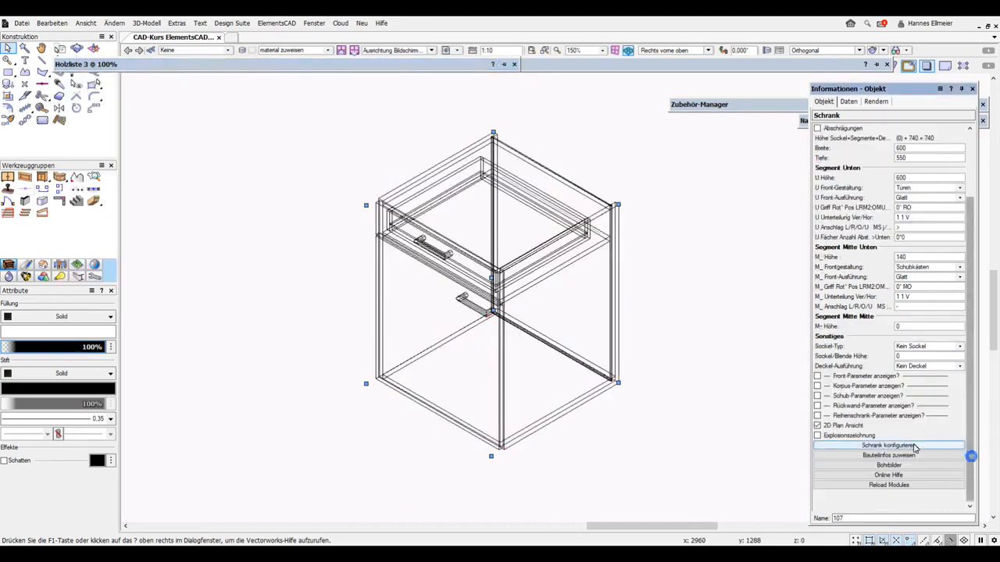
{"action": "left_click", "coordinate": [881, 456]}
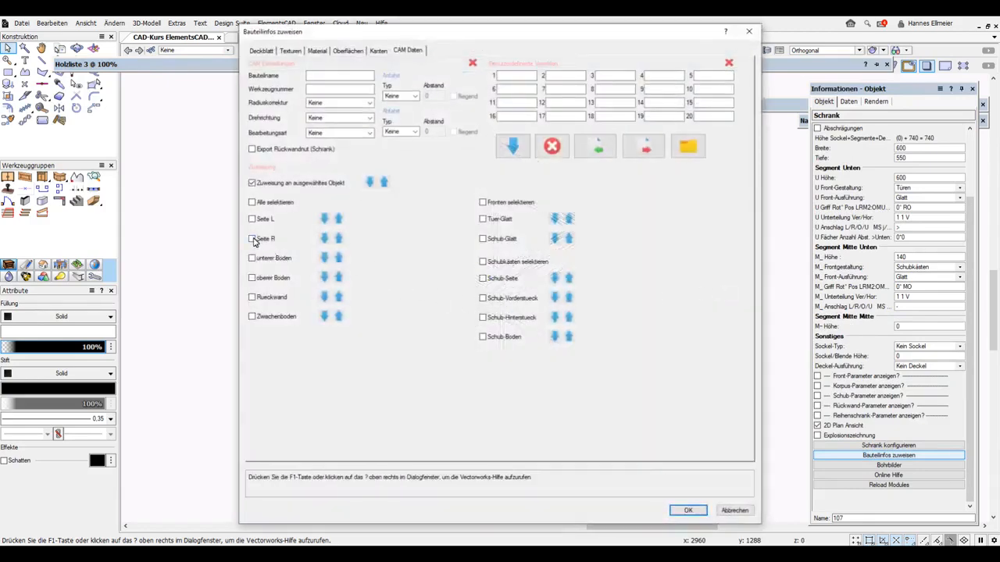
{"action": "left_click", "coordinate": [252, 239]}
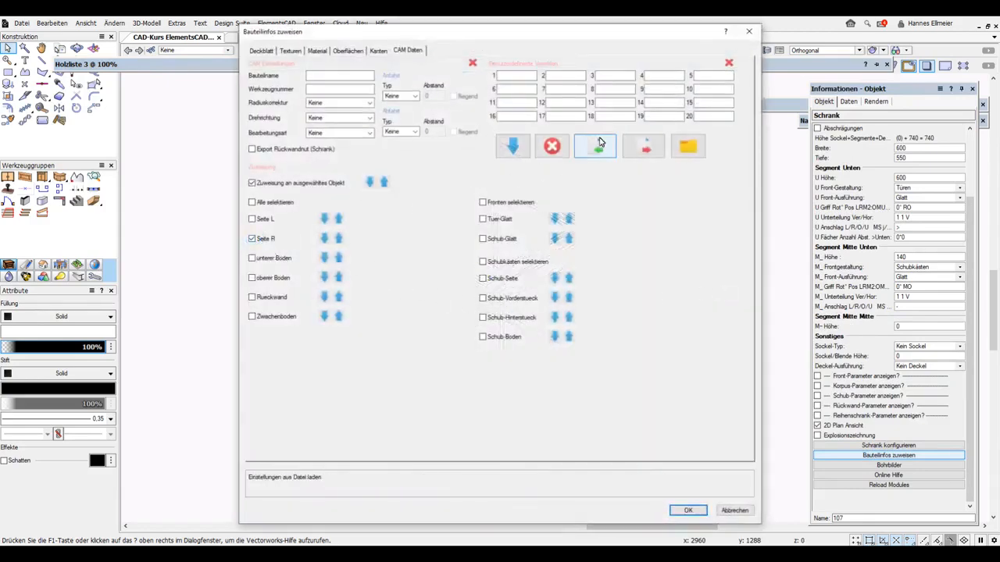
{"action": "left_click", "coordinate": [378, 50]}
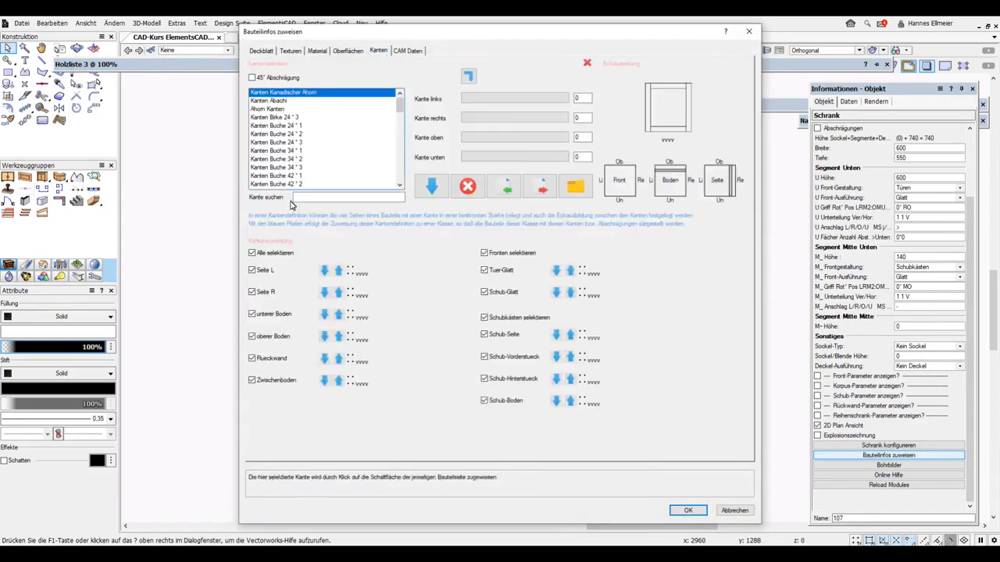
{"action": "left_click", "coordinate": [251, 253]}
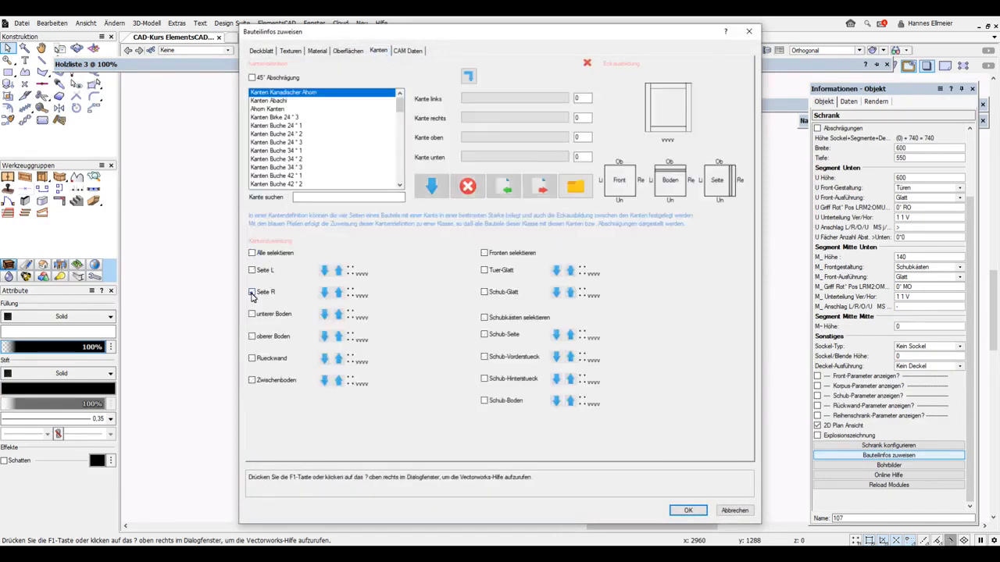
{"action": "left_click", "coordinate": [251, 292]}
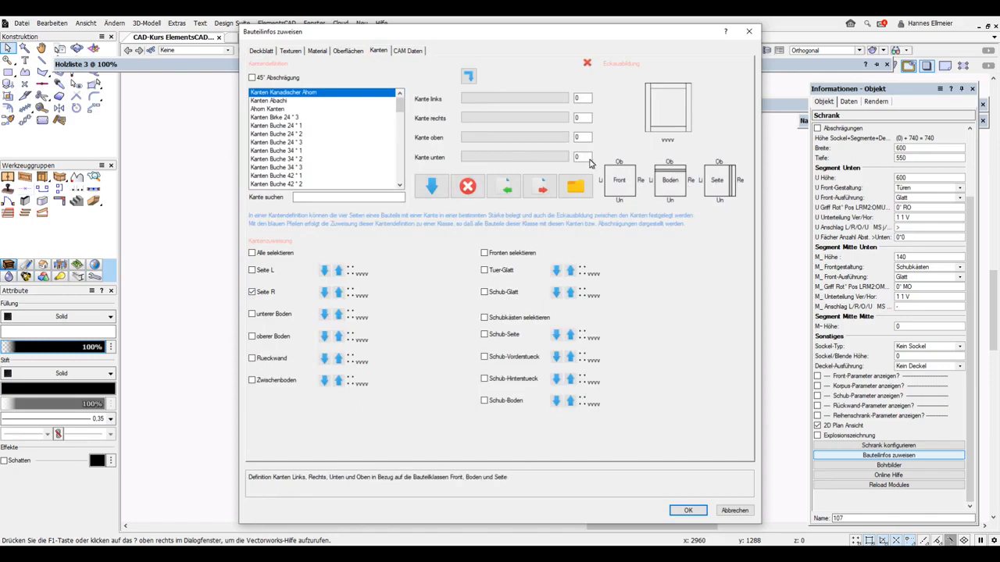
- Define Kanten Kanadischer Ahorn with thickness 3 as the left edge and assign it to Seite R
{"action": "left_click", "coordinate": [504, 99]}
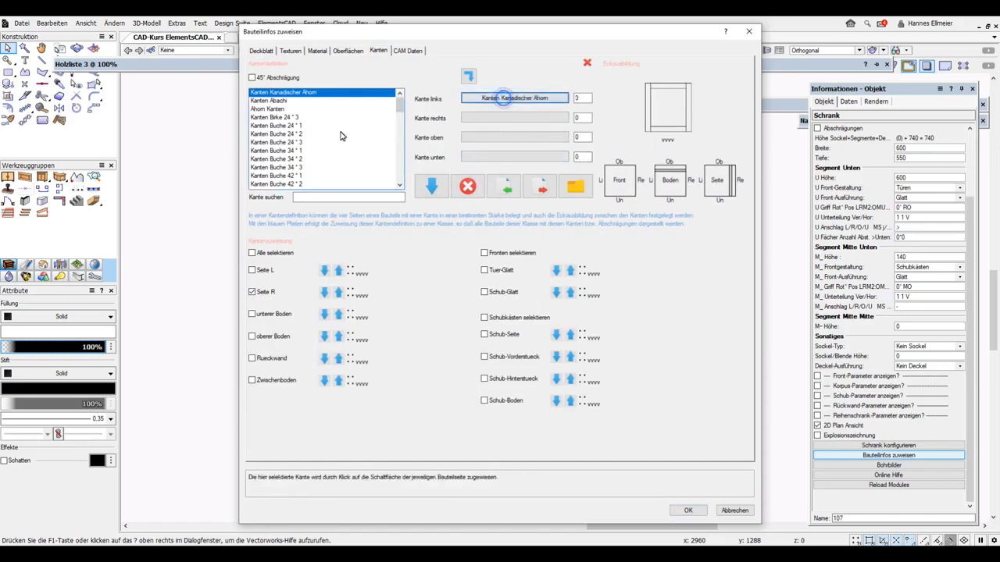
{"action": "left_click", "coordinate": [311, 117]}
{"action": "left_click", "coordinate": [434, 186]}
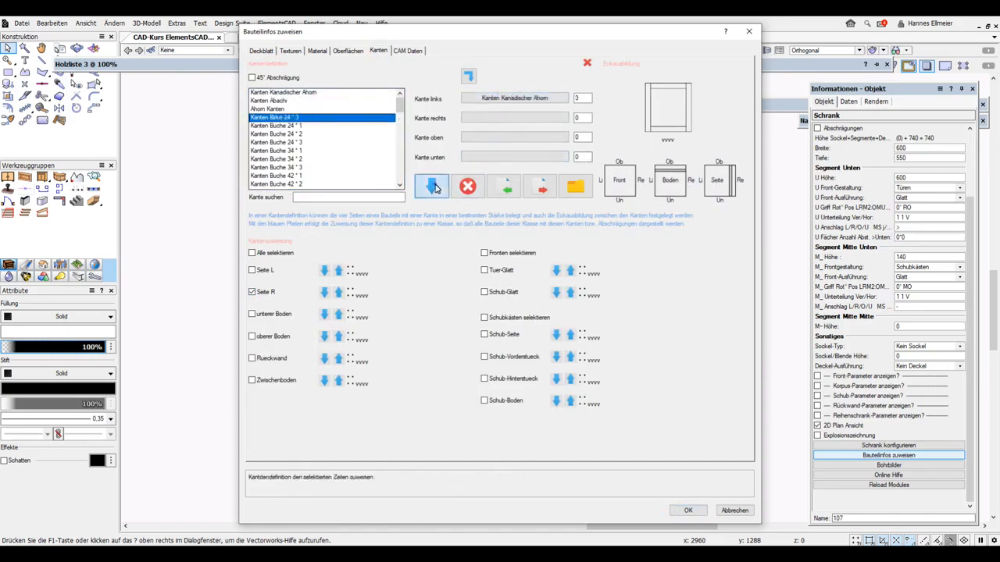
{"action": "left_click", "coordinate": [689, 511]}
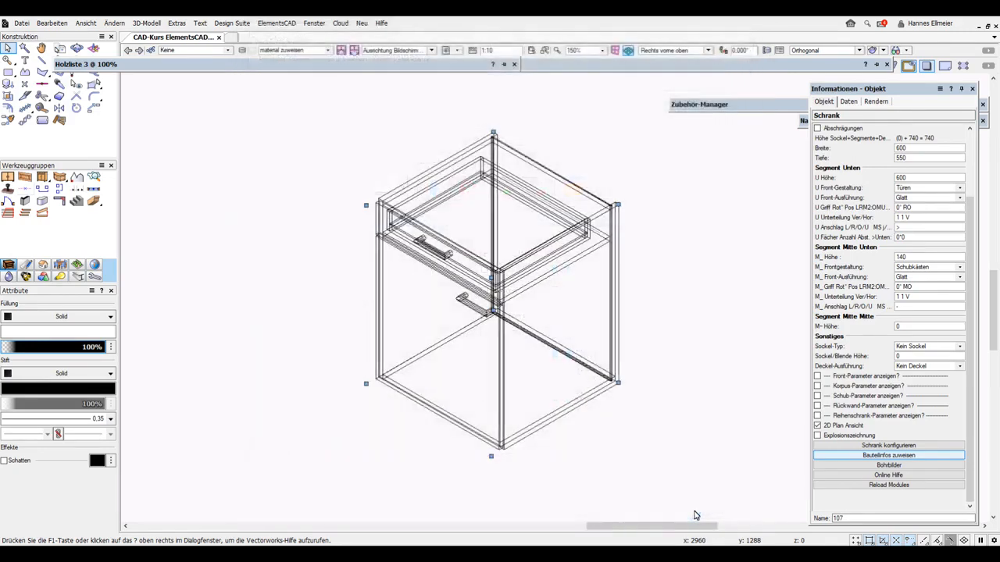
- Generate a new parts list with the unchanged settings and enlarge its worksheet to check the Seite R dimensions and edge columns
{"action": "left_click", "coordinate": [287, 23]}
{"action": "mouse_move", "coordinate": [330, 38]}
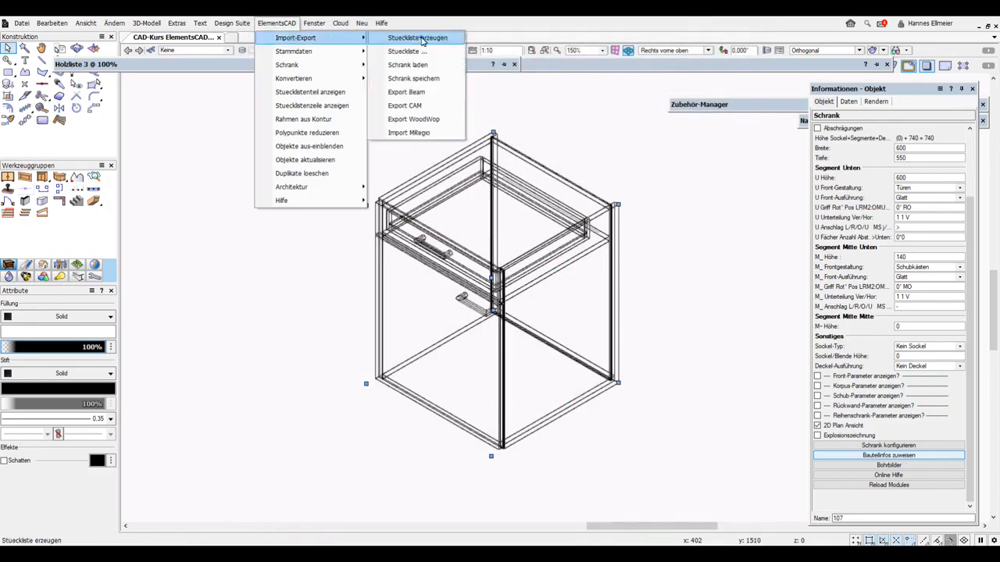
{"action": "left_click", "coordinate": [421, 39]}
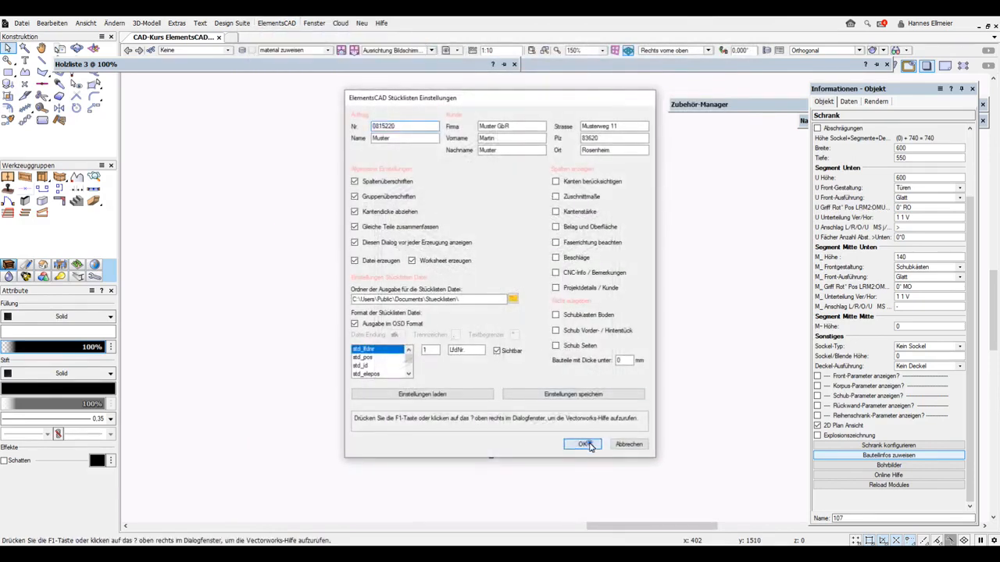
{"action": "left_click", "coordinate": [585, 444]}
{"action": "key", "text": "Return"}
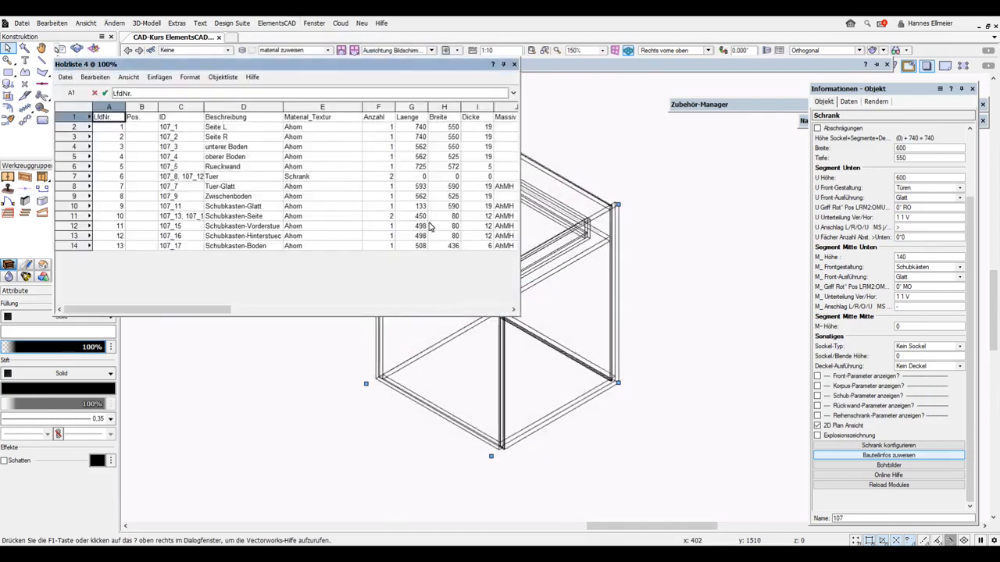
{"action": "left_click_drag", "start_coordinate": [518, 316], "coordinate": [935, 365]}
{"action": "left_click_drag", "start_coordinate": [647, 360], "coordinate": [603, 363]}
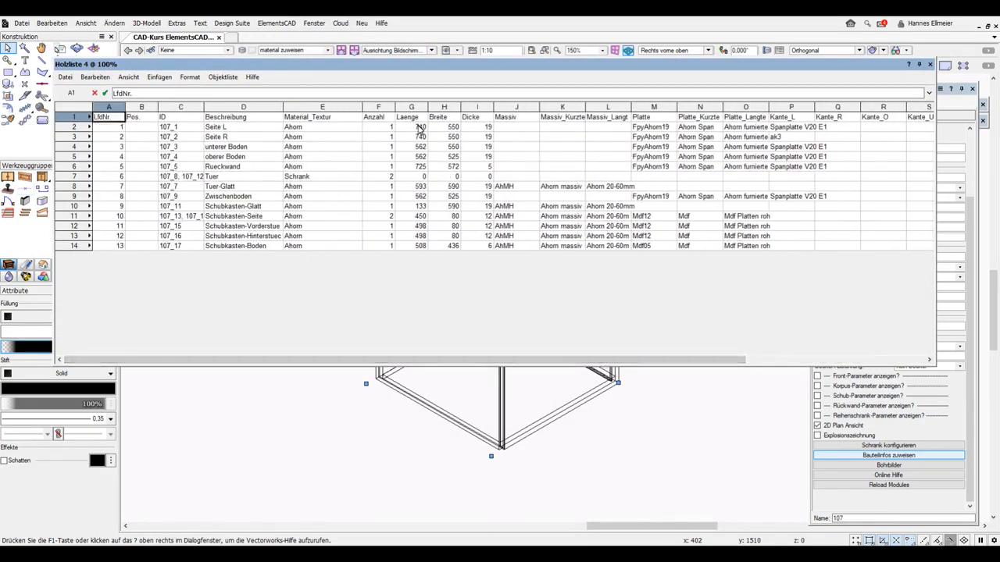
- Compare the lengths of Seite L and Seite R, and enable all column options from Kanten berücksichtigen to Projektdetails / Kunde for a new parts list
{"action": "left_click_drag", "start_coordinate": [419, 127], "coordinate": [420, 138]}
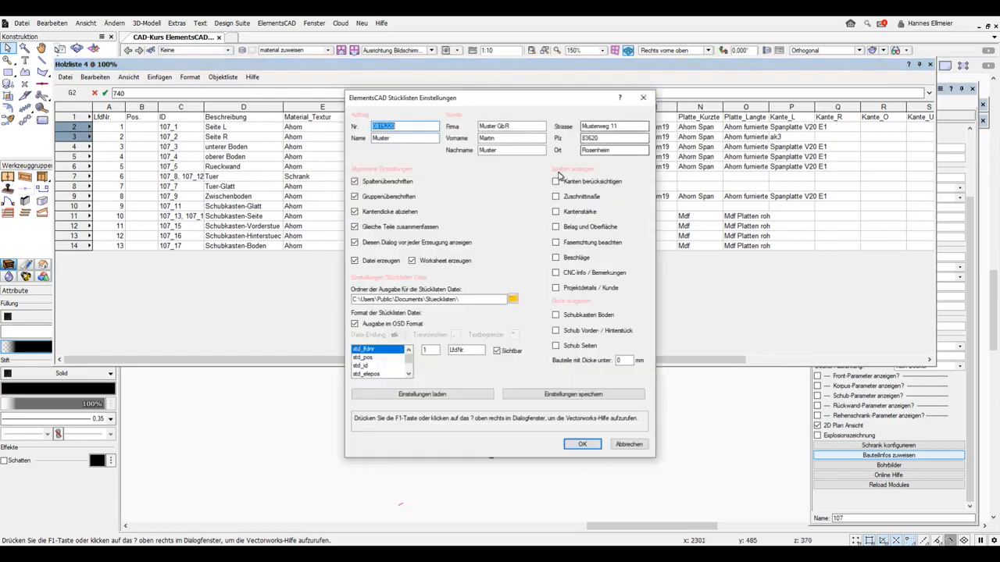
{"action": "left_click", "coordinate": [556, 182]}
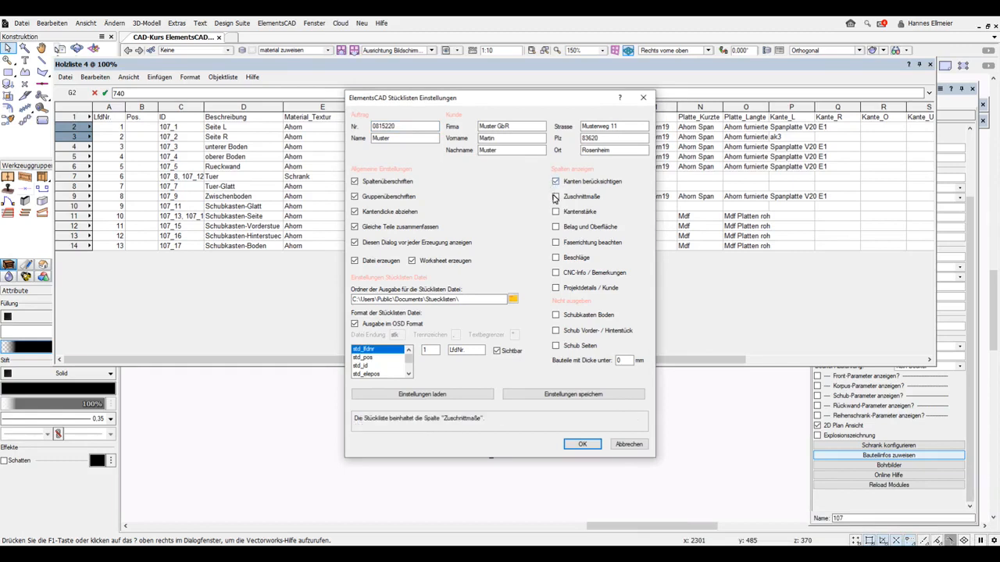
{"action": "left_click", "coordinate": [555, 197]}
{"action": "left_click", "coordinate": [555, 213]}
{"action": "left_click", "coordinate": [556, 228]}
{"action": "left_click", "coordinate": [556, 243]}
{"action": "left_click", "coordinate": [556, 258]}
{"action": "left_click", "coordinate": [556, 272]}
{"action": "left_click", "coordinate": [556, 288]}
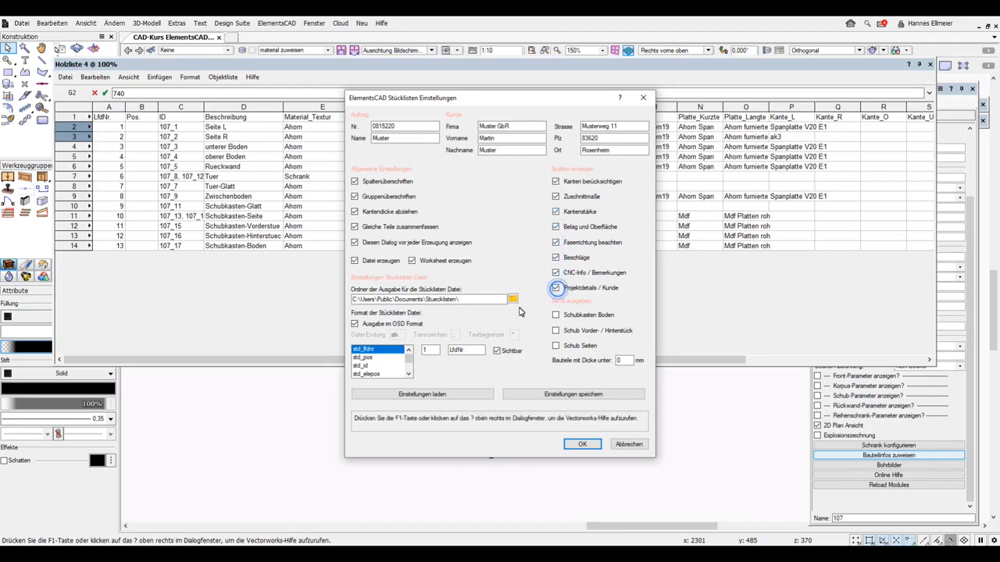
- Generate the parts list with all column options enabled and enlarge its worksheet to examine the added columns
{"action": "left_click", "coordinate": [584, 444]}
{"action": "left_click", "coordinate": [504, 306]}
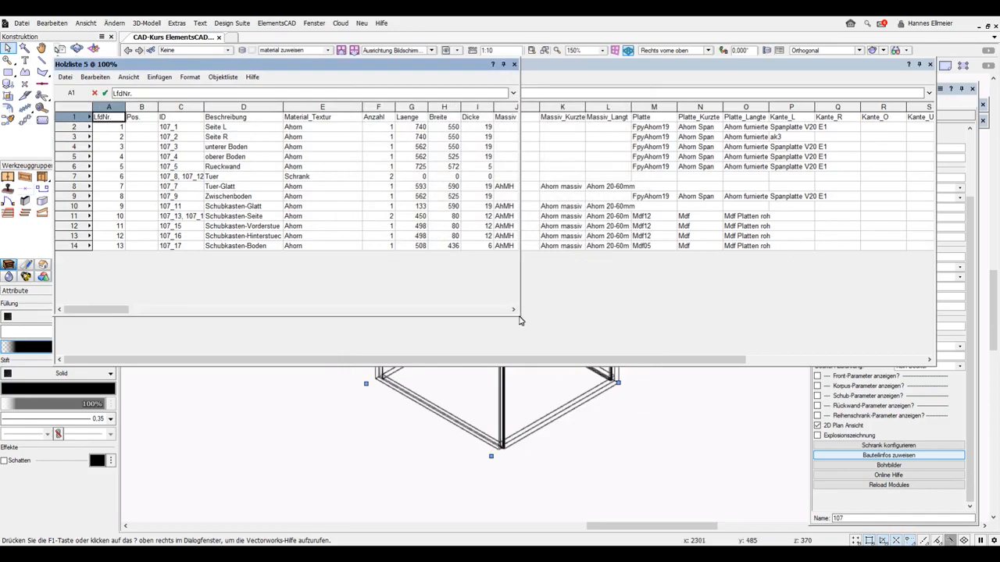
{"action": "left_click_drag", "start_coordinate": [520, 320], "coordinate": [967, 394]}
{"action": "mouse_move", "coordinate": [303, 390]}
{"action": "left_mouse_down"}
{"action": "mouse_move", "coordinate": [732, 362]}
{"action": "mouse_move", "coordinate": [880, 370]}
{"action": "mouse_move", "coordinate": [292, 388]}
{"action": "left_mouse_up"}
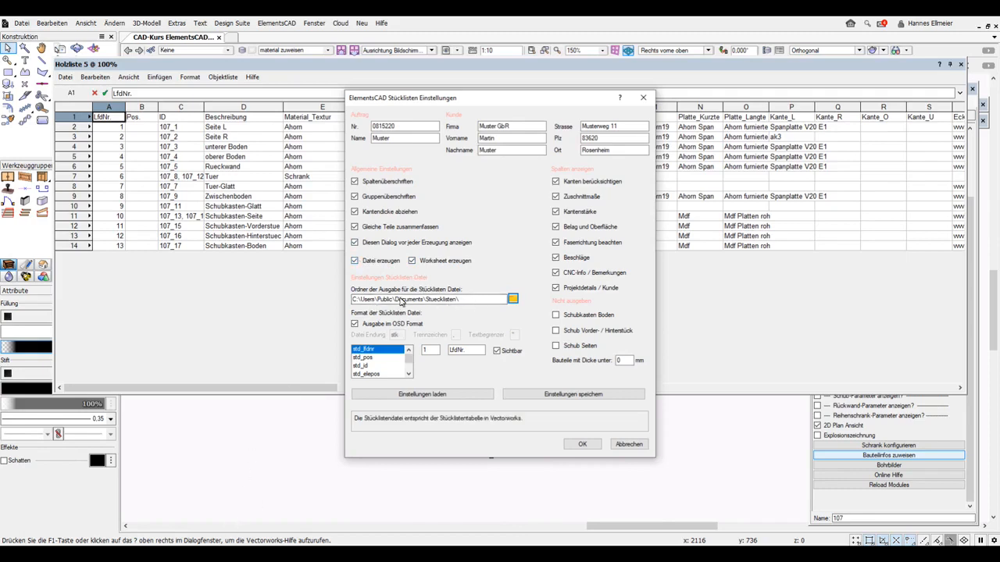
- Switch to File Explorer and inspect the newest exported .stk files and the contents of Stückliste-01.csv in the Stuecklisten folder
{"action": "mouse_move", "coordinate": [215, 556]}
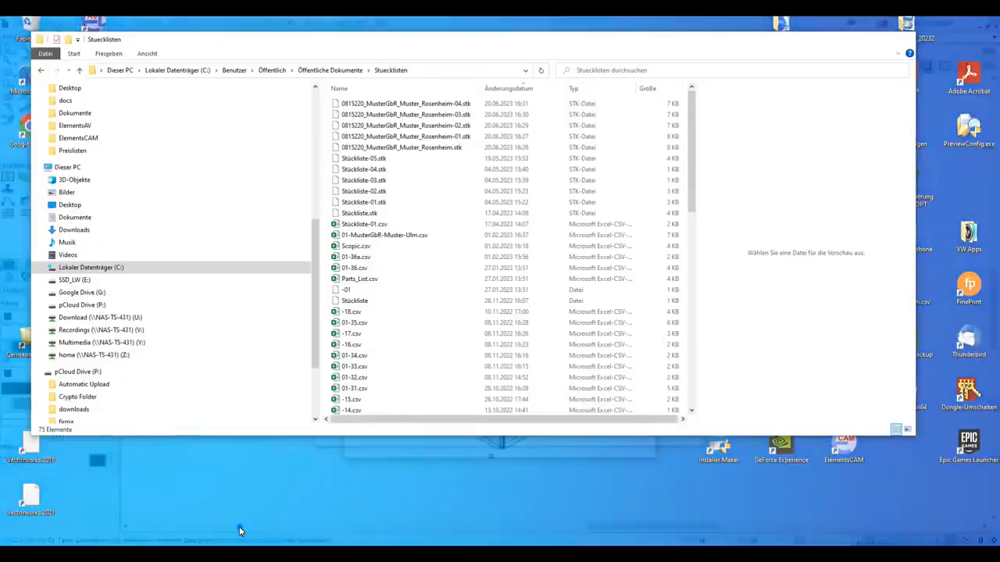
{"action": "left_click", "coordinate": [239, 526]}
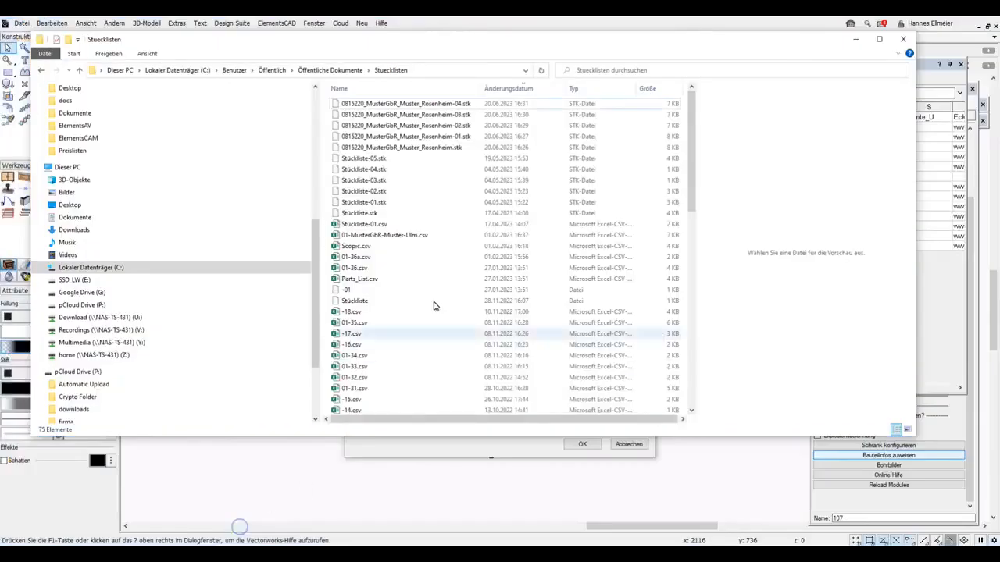
{"action": "left_click", "coordinate": [457, 106]}
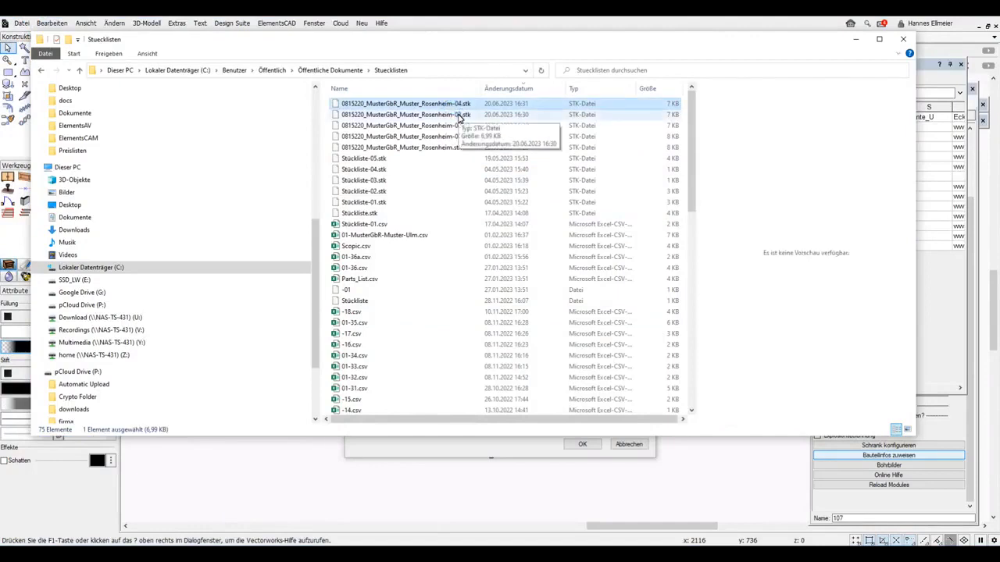
{"action": "left_click", "coordinate": [458, 115]}
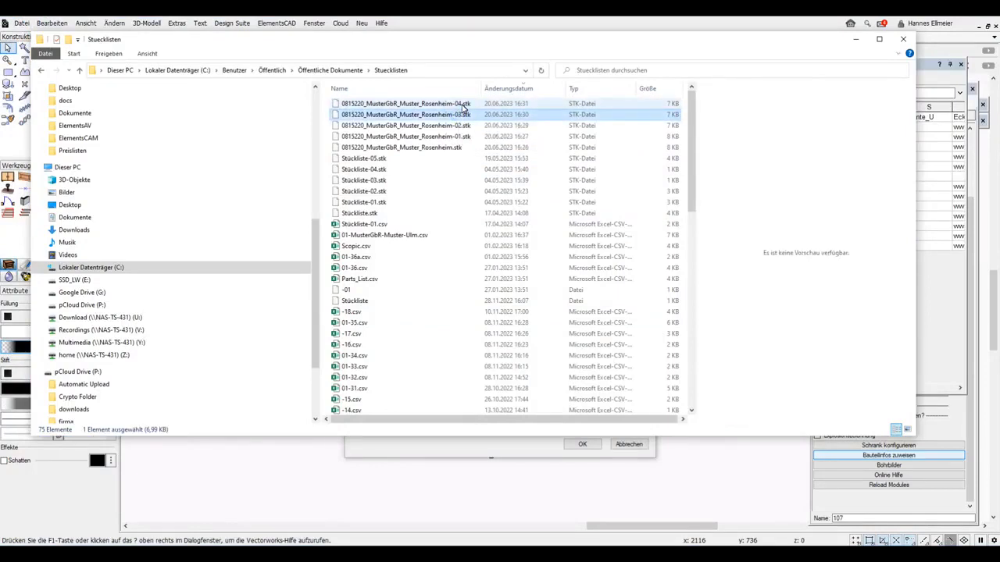
{"action": "left_click", "coordinate": [462, 105]}
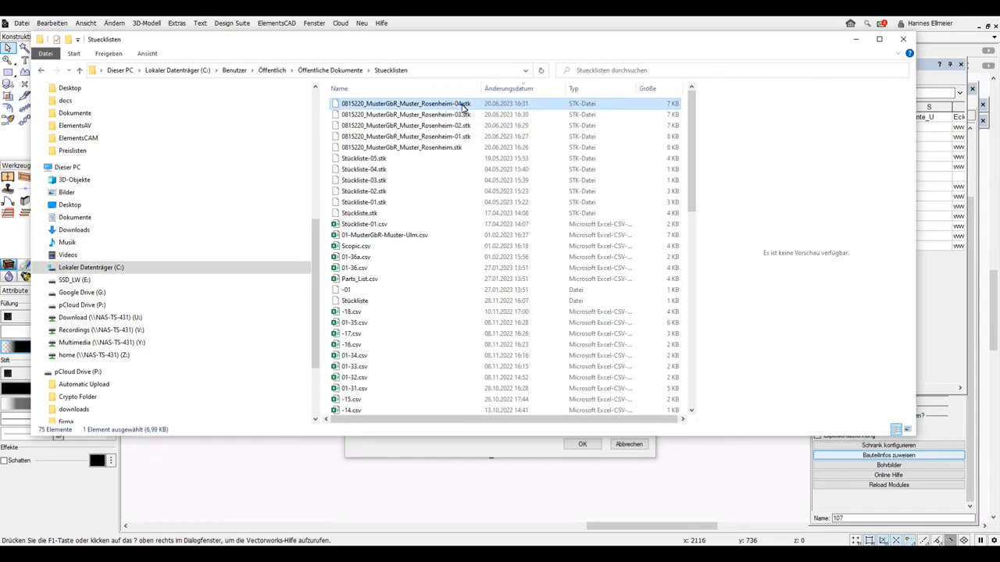
{"action": "left_click", "coordinate": [385, 227]}
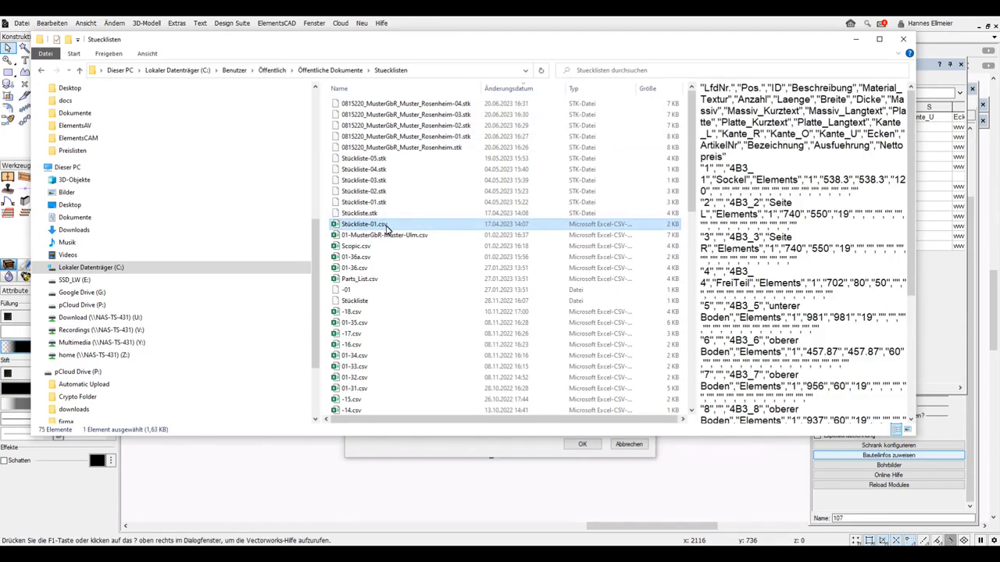
- Return to the parts list settings in Vectorworks and view the XML settings files available for loading, without loading any
{"action": "left_click", "coordinate": [390, 445]}
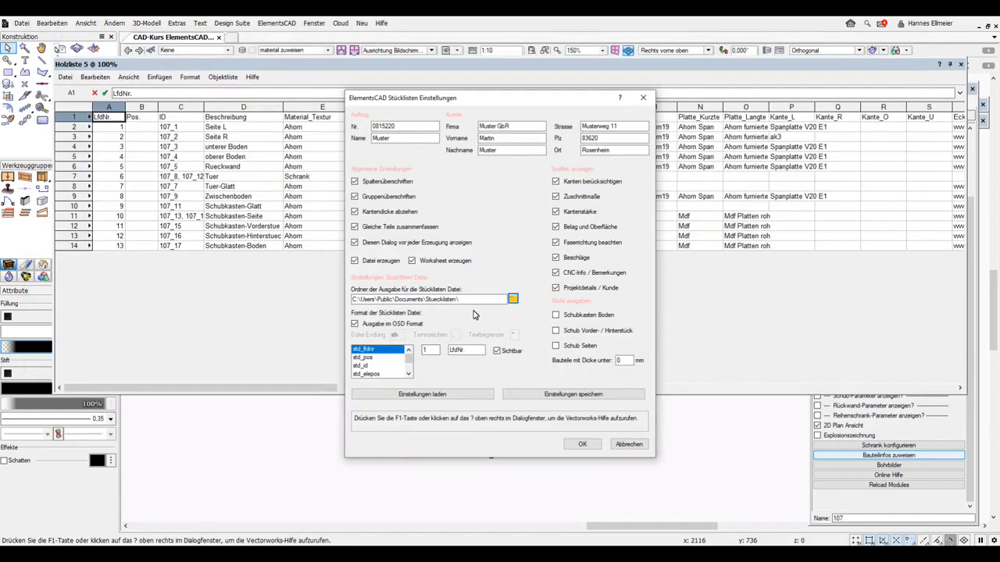
{"action": "left_click", "coordinate": [433, 395]}
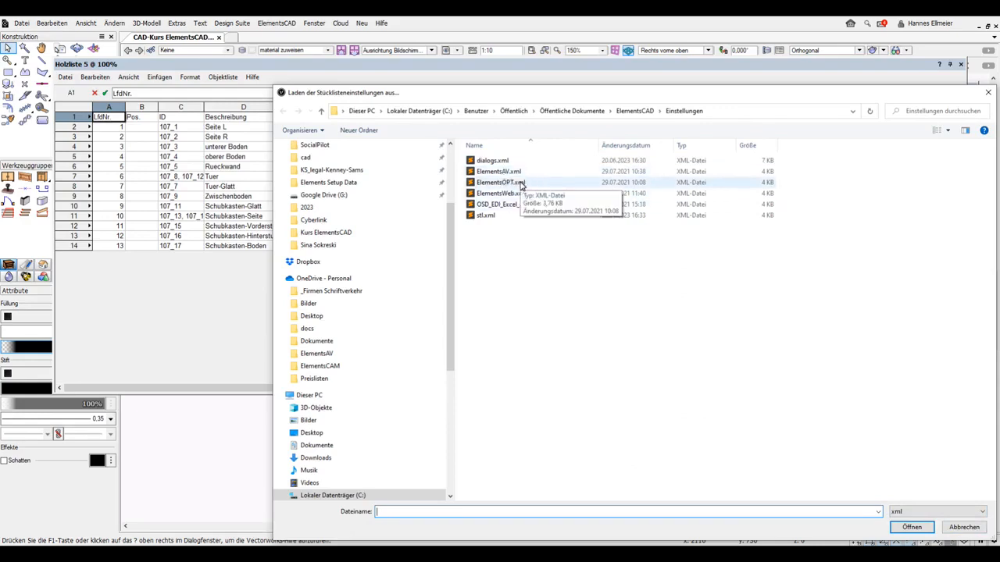
{"action": "left_click", "coordinate": [964, 527]}
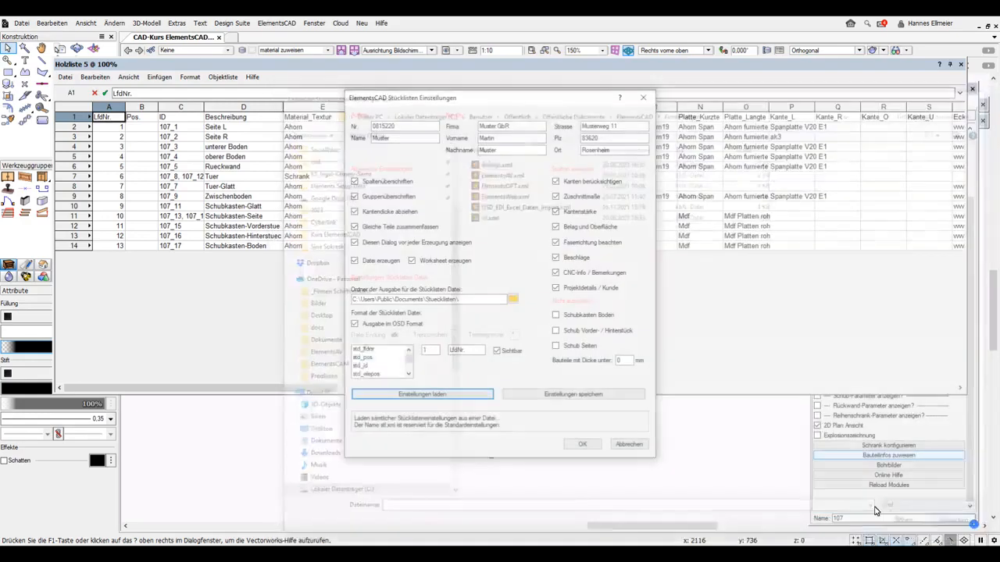